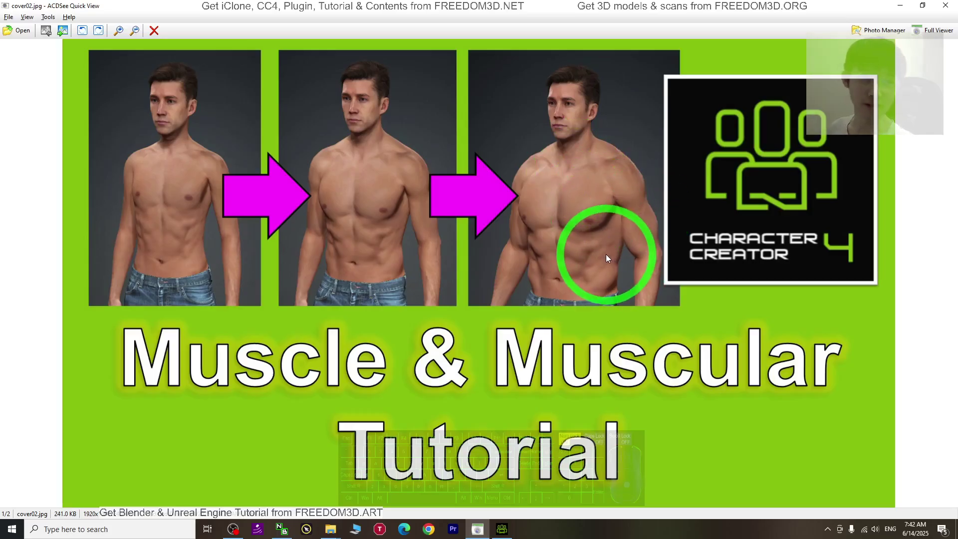
Step: Switch to Character Creator 4 and widen the content library to show its thumbnails in full
{"action": "left_click", "coordinate": [503, 532]}
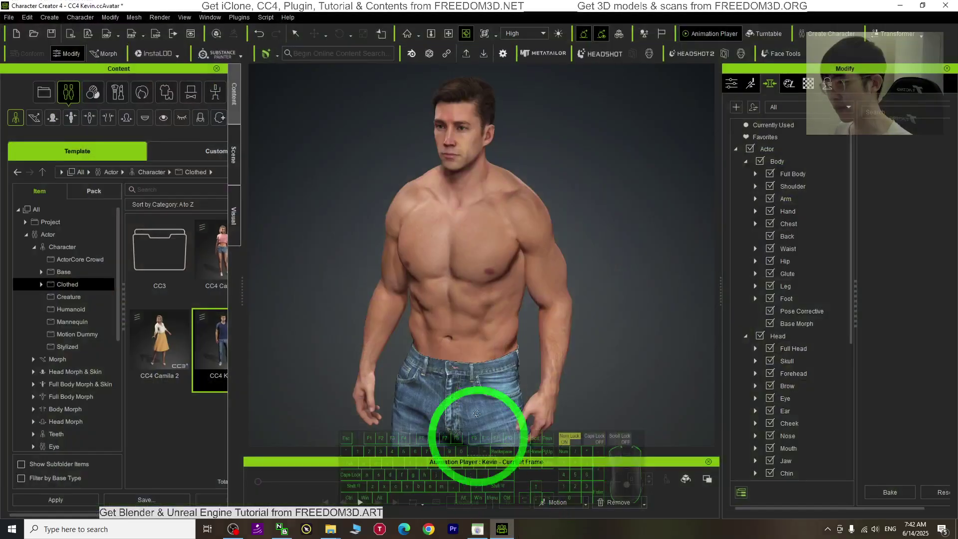
{"action": "key", "text": "c"}
{"action": "left_click_drag", "start_coordinate": [339, 305], "coordinate": [598, 266]}
{"action": "right_click_drag", "start_coordinate": [598, 265], "coordinate": [457, 268]}
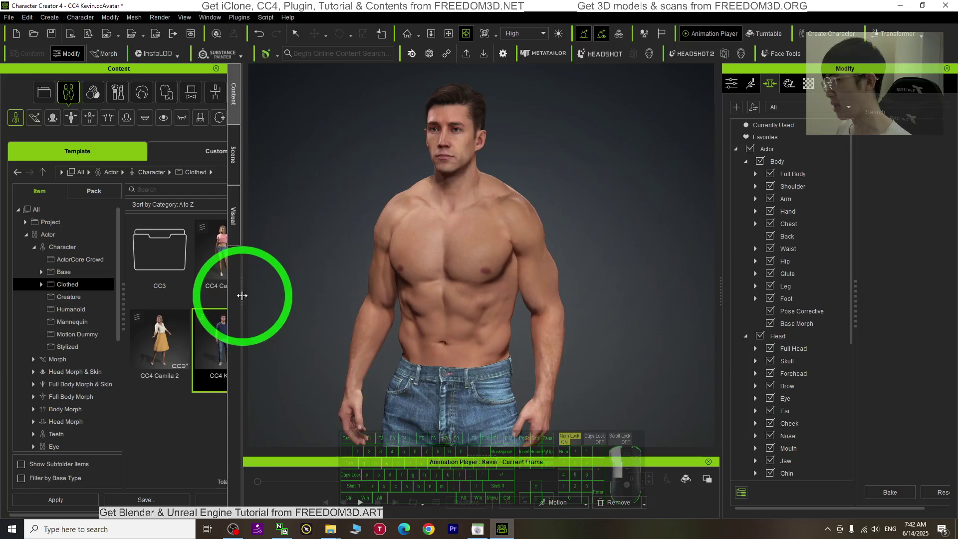
{"action": "left_click_drag", "start_coordinate": [243, 299], "coordinate": [278, 295]}
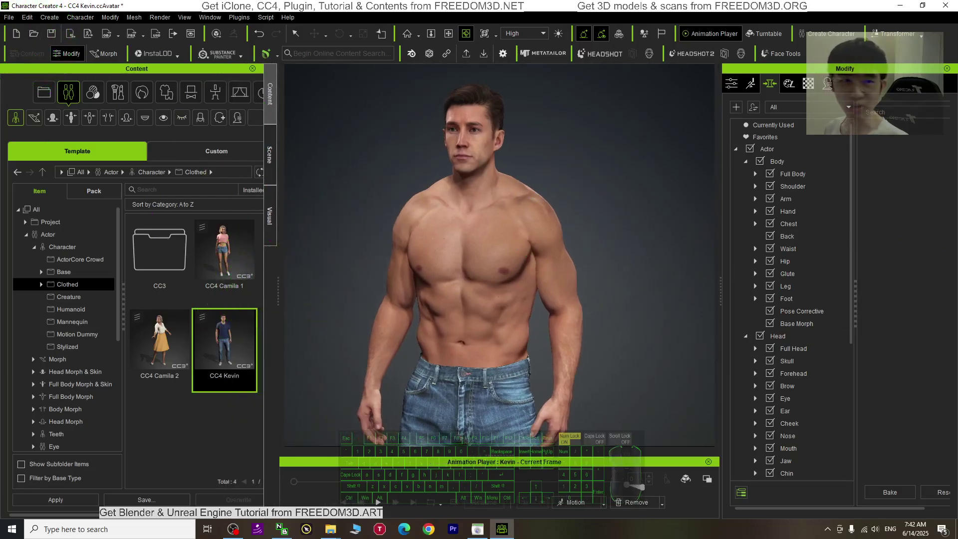
Step: Start a new project without saving the current one and load the CC4 Kevin character
{"action": "left_click", "coordinate": [16, 34]}
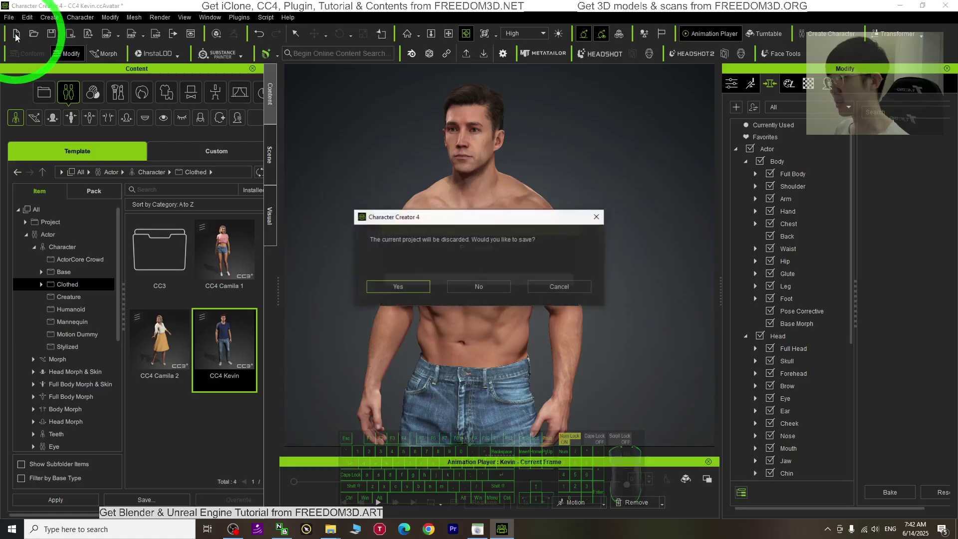
{"action": "left_click", "coordinate": [503, 290]}
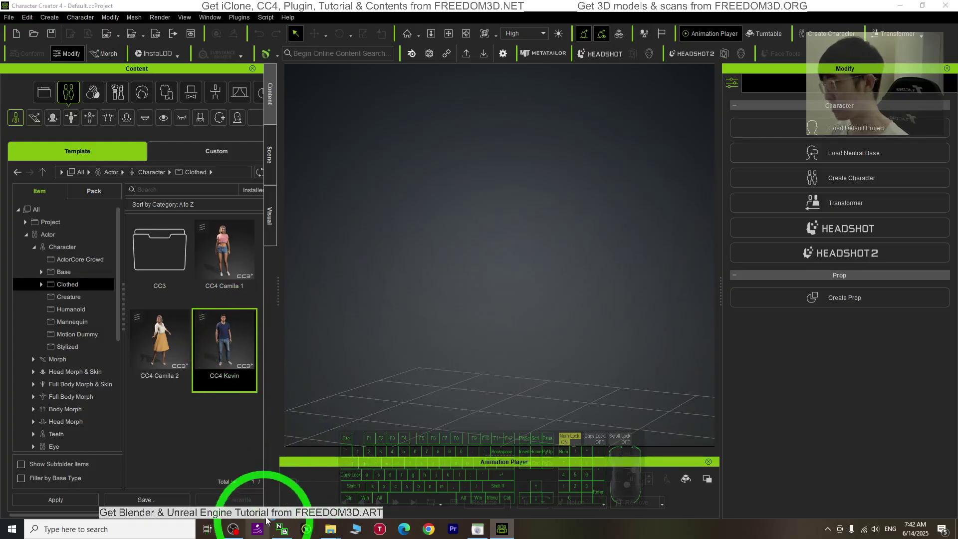
{"action": "double_click", "coordinate": [227, 349]}
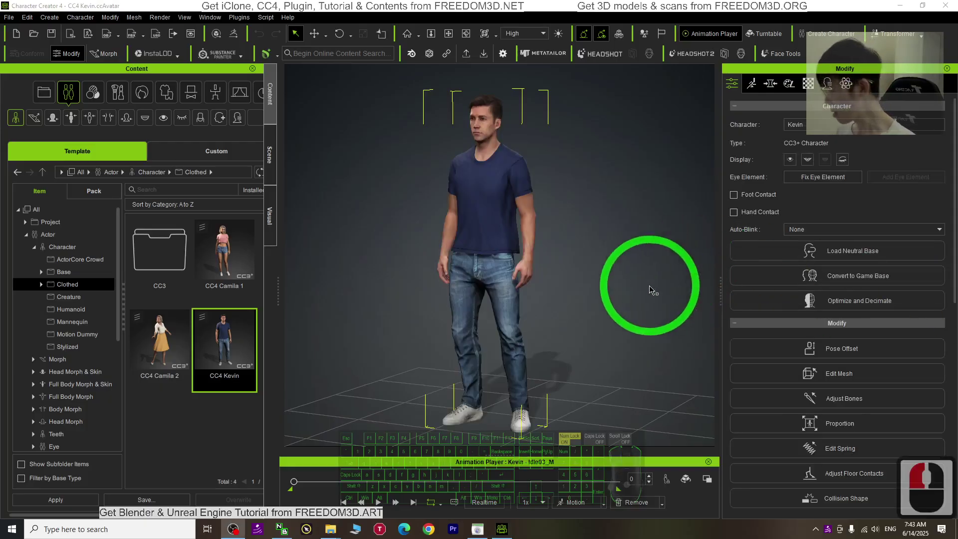
Step: Delete the character's navy T-shirt to expose his upper body, keeping the jeans
{"action": "key", "text": "x"}
{"action": "left_click_drag", "start_coordinate": [507, 206], "coordinate": [502, 338]}
{"action": "scroll", "coordinate": [502, 337], "scroll_direction": "up", "scroll_amount": 5}
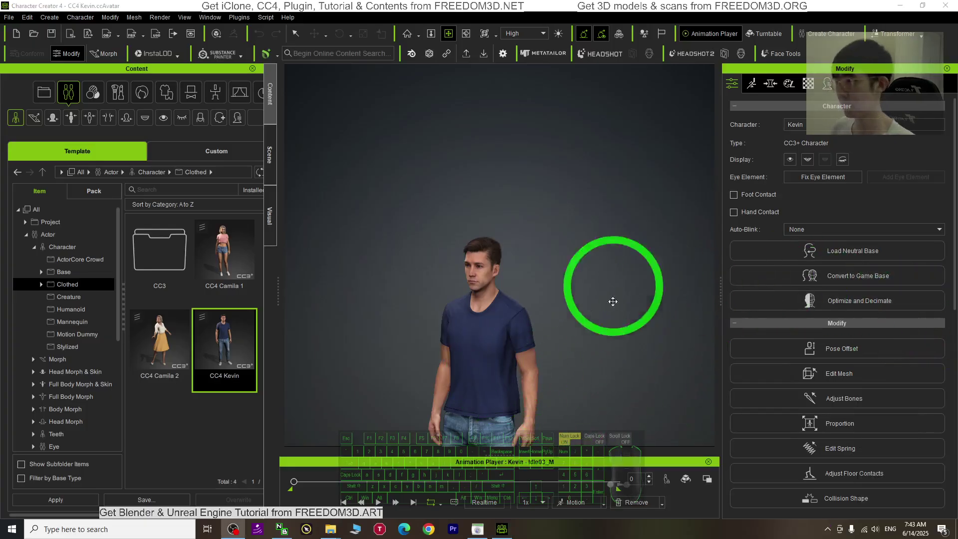
{"action": "key", "text": "x"}
{"action": "left_click_drag", "start_coordinate": [496, 324], "coordinate": [537, 271]}
{"action": "scroll", "coordinate": [517, 233], "scroll_direction": "up", "scroll_amount": 1}
{"action": "left_click", "coordinate": [538, 271]}
{"action": "key", "text": "x"}
{"action": "left_click_drag", "start_coordinate": [601, 317], "coordinate": [544, 331]}
{"action": "key", "text": "c"}
{"action": "key", "text": "Delete"}
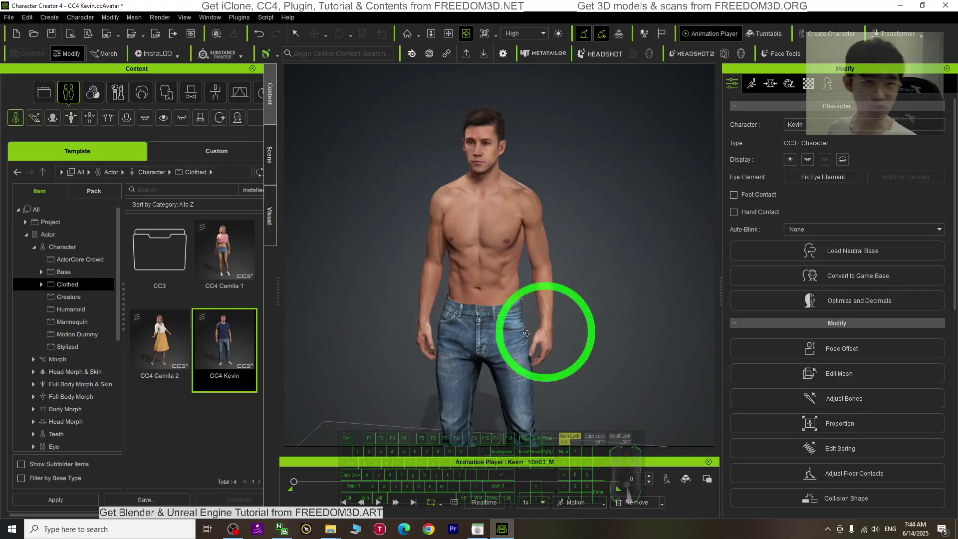
Step: Display the currently used morphs and set CC4 Kevin_Body to 0
{"action": "left_click", "coordinate": [770, 84]}
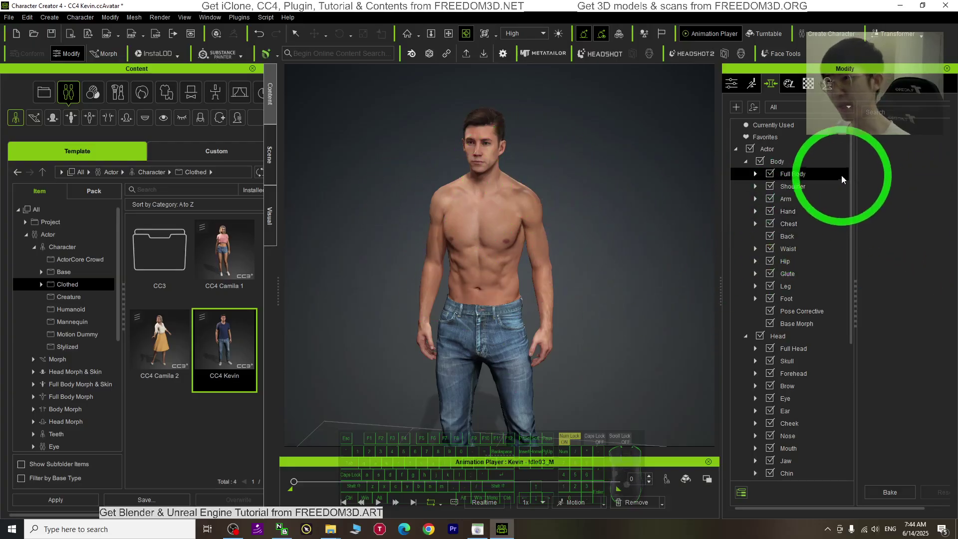
{"action": "left_click", "coordinate": [780, 127]}
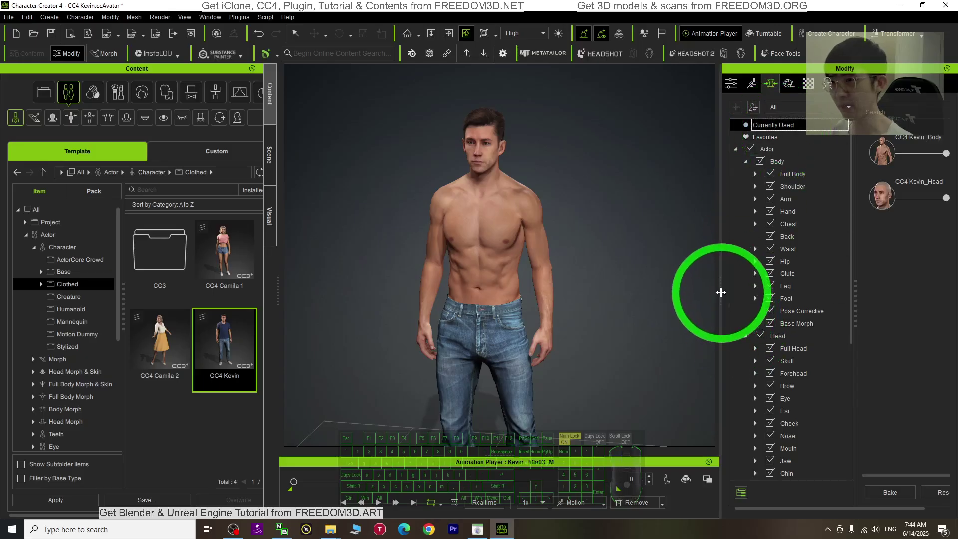
{"action": "left_click_drag", "start_coordinate": [721, 292], "coordinate": [661, 293]}
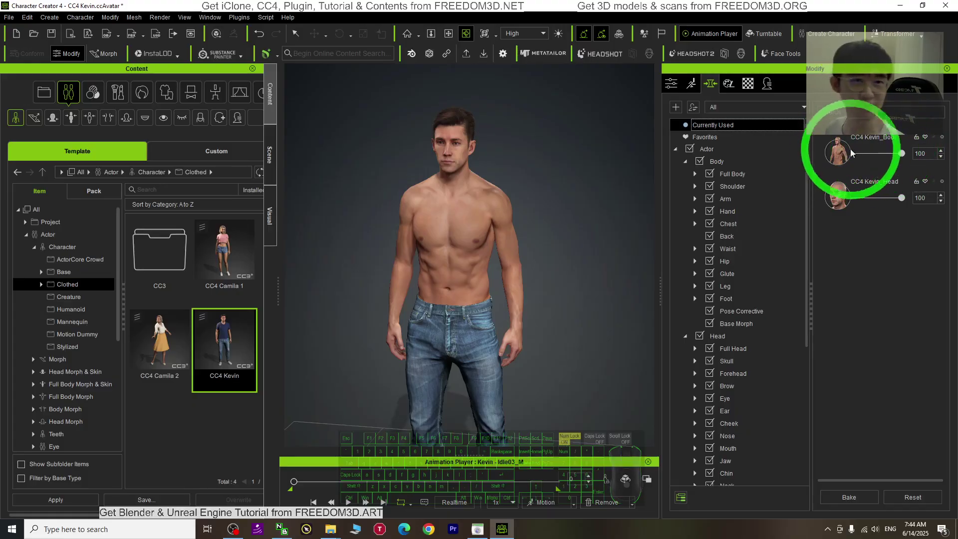
{"action": "left_click_drag", "start_coordinate": [901, 154], "coordinate": [672, 155]}
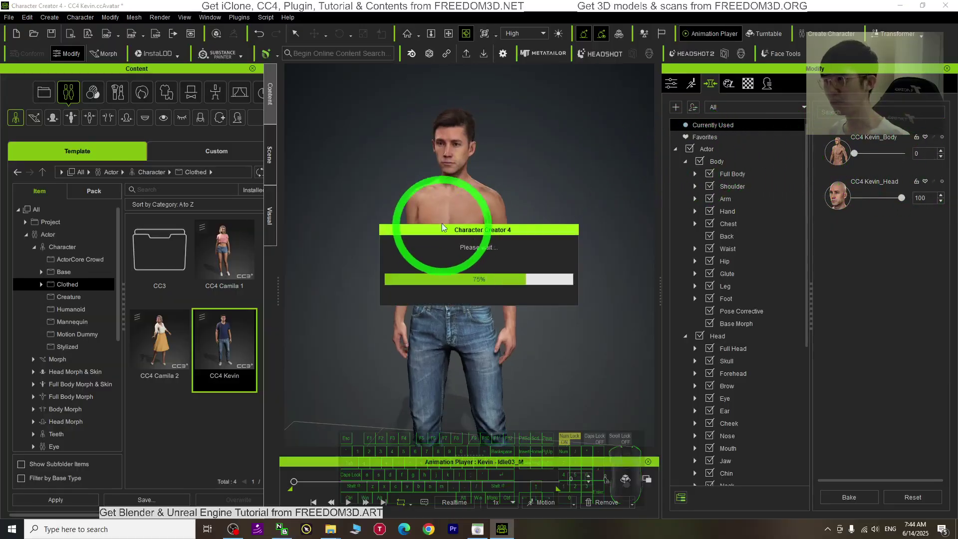
{"action": "left_click_drag", "start_coordinate": [562, 272], "coordinate": [565, 272]}
{"action": "left_click_drag", "start_coordinate": [614, 253], "coordinate": [515, 258]}
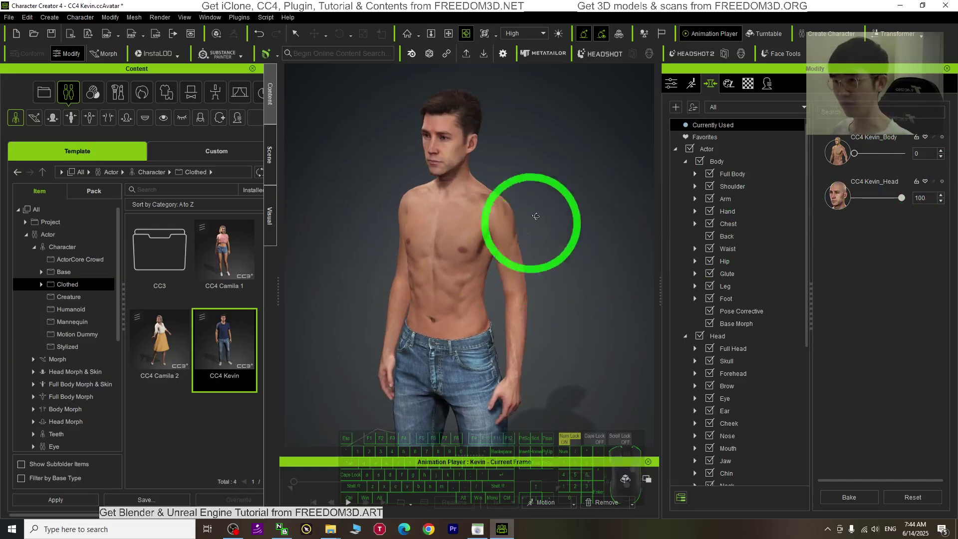
Step: Try the full-body morph CC3_Base Male at 100 and return it to 0
{"action": "left_click", "coordinate": [734, 174]}
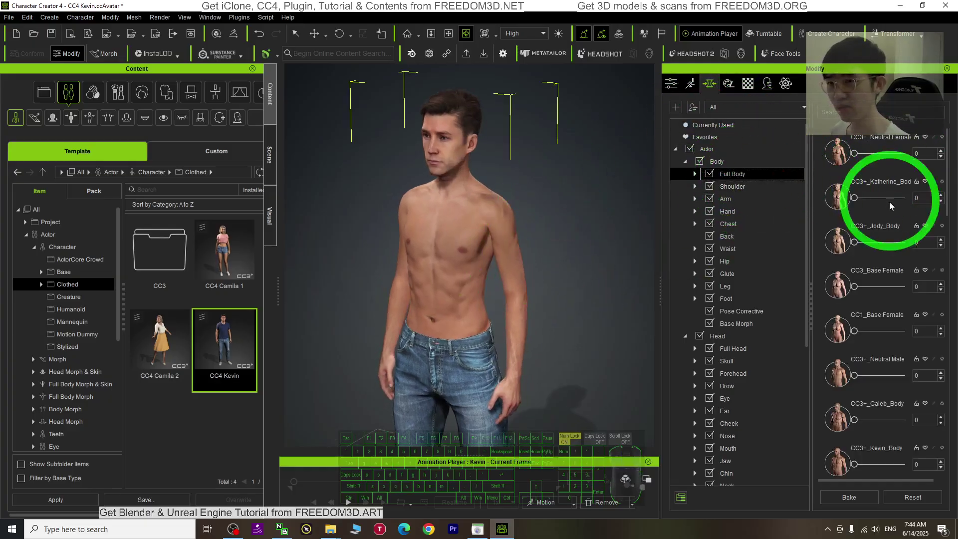
{"action": "scroll", "coordinate": [880, 239], "scroll_direction": "down", "scroll_amount": 2}
{"action": "left_click_drag", "start_coordinate": [855, 412], "coordinate": [953, 407]}
{"action": "left_click_drag", "start_coordinate": [378, 314], "coordinate": [388, 260]}
{"action": "left_click_drag", "start_coordinate": [538, 236], "coordinate": [660, 305]}
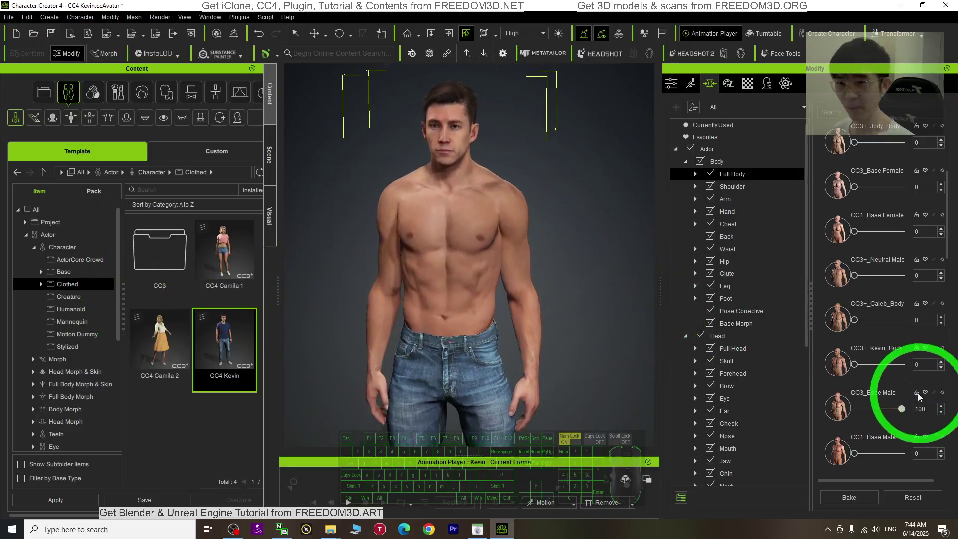
{"action": "left_click_drag", "start_coordinate": [515, 277], "coordinate": [796, 405]}
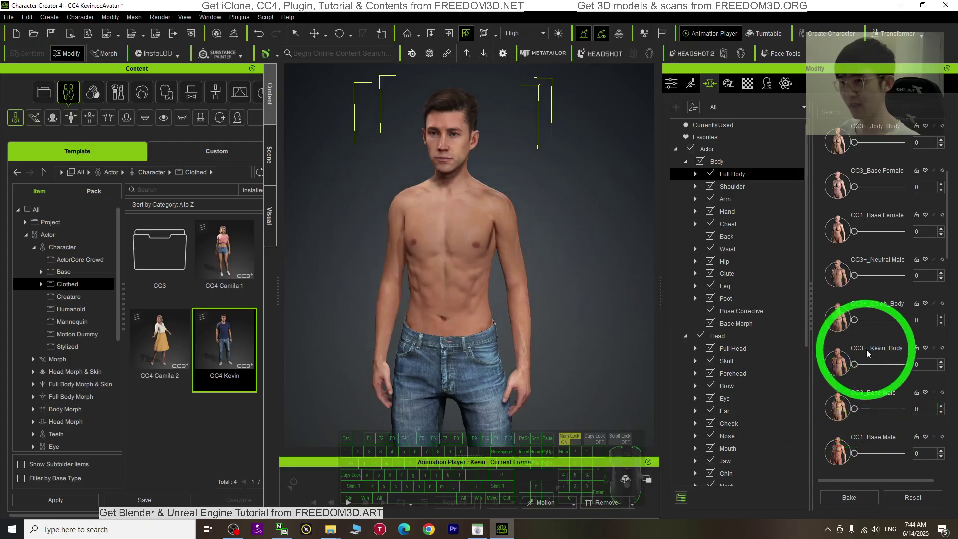
Step: Try the Body Muscular A morph, return it to 0, and set Body Bodybuilder to 100
{"action": "scroll", "coordinate": [873, 369], "scroll_direction": "down", "scroll_amount": 1}
{"action": "scroll", "coordinate": [868, 299], "scroll_direction": "down", "scroll_amount": 3}
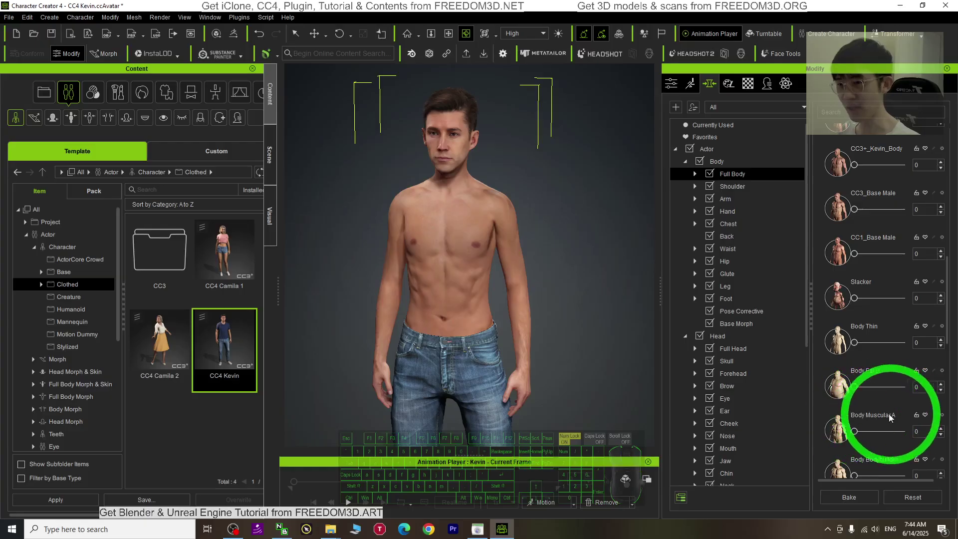
{"action": "left_click_drag", "start_coordinate": [856, 431], "coordinate": [821, 395]}
{"action": "scroll", "coordinate": [868, 417], "scroll_direction": "down", "scroll_amount": 2}
{"action": "left_click_drag", "start_coordinate": [925, 395], "coordinate": [956, 395]}
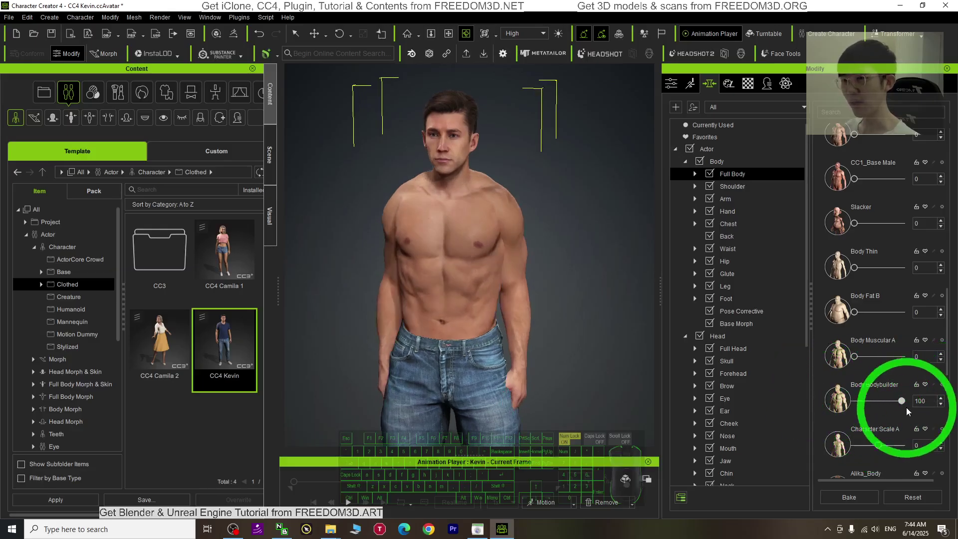
{"action": "right_click_drag", "start_coordinate": [459, 321], "coordinate": [493, 246]}
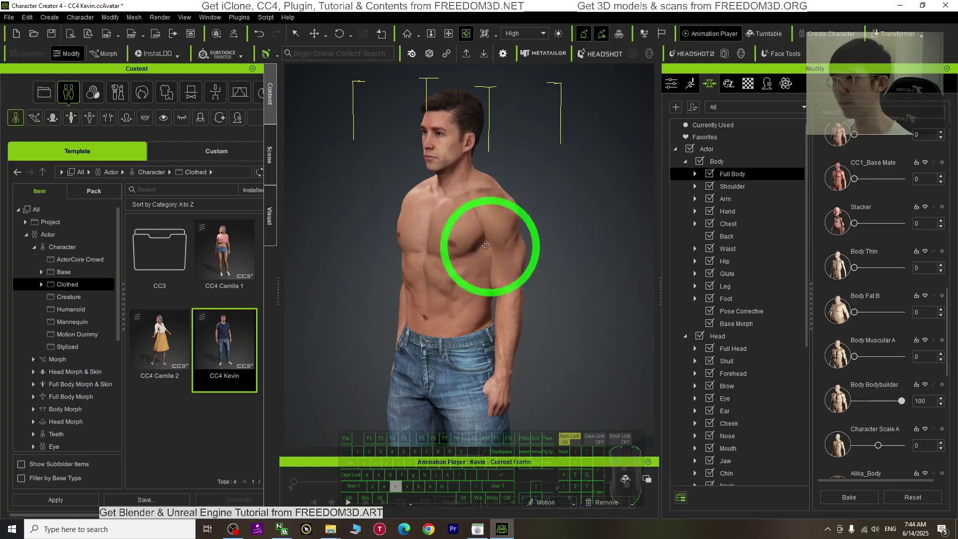
Step: Edit the character's pose in IK mode, adjusting the shoulder effectors so both arms stand away from the torso
{"action": "left_click", "coordinate": [690, 83]}
{"action": "left_click", "coordinate": [798, 129]}
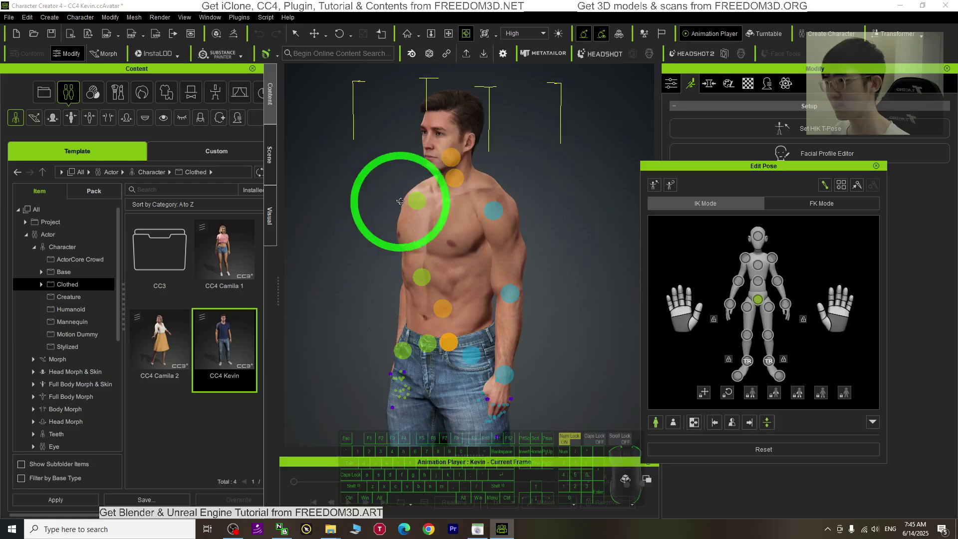
{"action": "left_click_drag", "start_coordinate": [523, 172], "coordinate": [521, 165]}
{"action": "key", "text": "c"}
{"action": "left_click_drag", "start_coordinate": [449, 294], "coordinate": [577, 283]}
{"action": "left_click", "coordinate": [505, 225]}
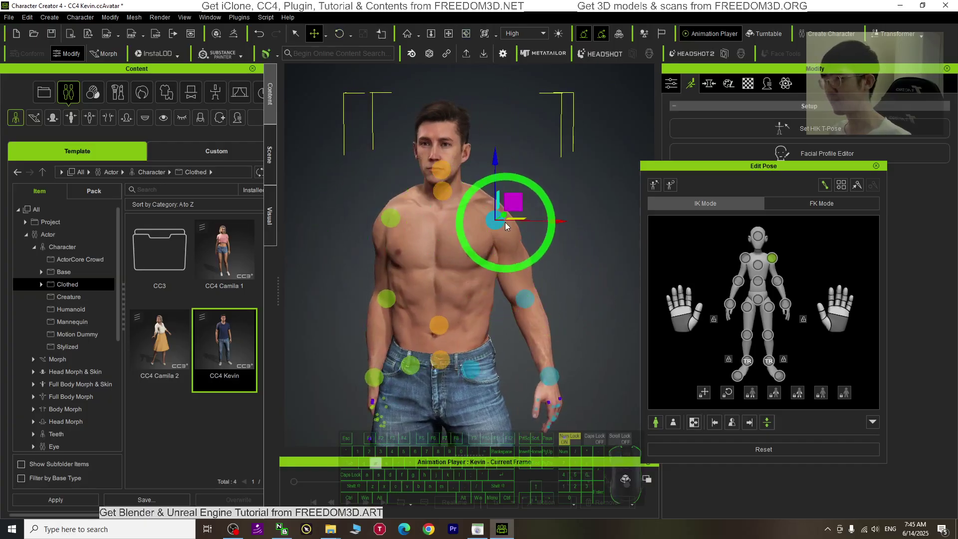
{"action": "left_click_drag", "start_coordinate": [498, 159], "coordinate": [387, 158]}
{"action": "key", "text": "e"}
{"action": "key", "text": "w"}
{"action": "scroll", "coordinate": [434, 230], "scroll_direction": "down", "scroll_amount": 1}
{"action": "key", "text": "x"}
{"action": "left_click_drag", "start_coordinate": [521, 318], "coordinate": [463, 337]}
{"action": "key", "text": "c"}
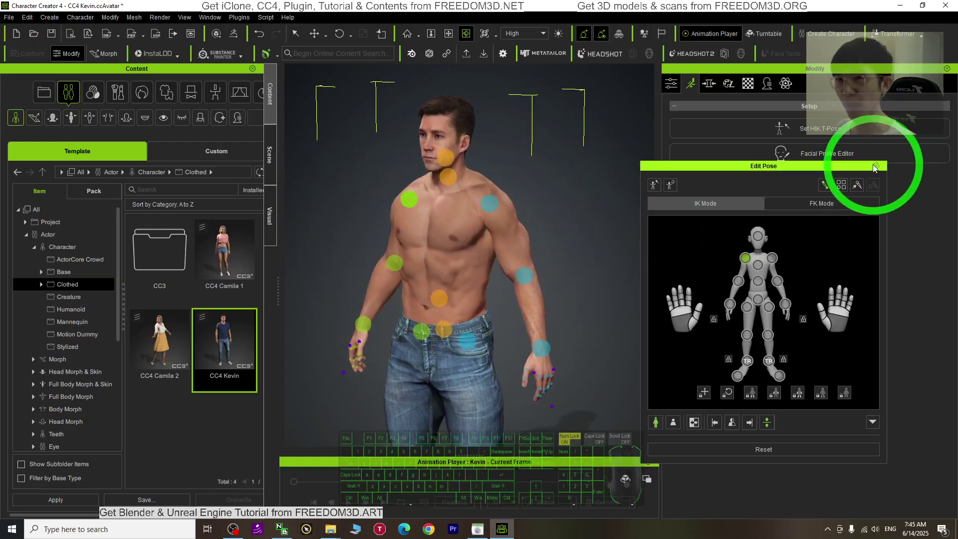
{"action": "left_click", "coordinate": [876, 166]}
Step: Return to the full-body morphs, try Body Muscular A, and set CC3_Base Male to 43
{"action": "left_click", "coordinate": [708, 84]}
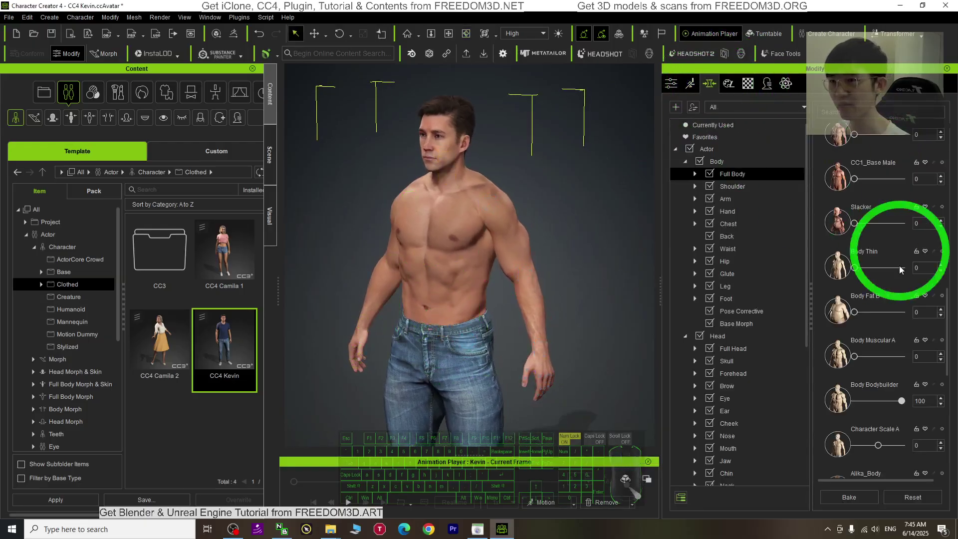
{"action": "left_click_drag", "start_coordinate": [854, 356], "coordinate": [743, 351]}
{"action": "scroll", "coordinate": [881, 267], "scroll_direction": "up", "scroll_amount": 2}
{"action": "left_click_drag", "start_coordinate": [854, 184], "coordinate": [879, 185]}
{"action": "right_click_drag", "start_coordinate": [499, 310], "coordinate": [569, 304]}
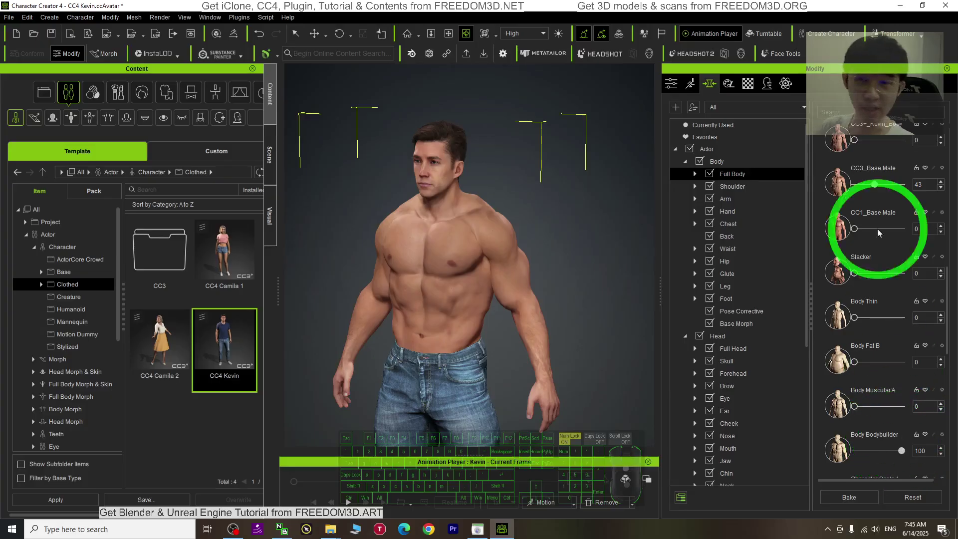
Step: Among the currently used morphs, set CC3_Base Male to 58 and Body Bodybuilder to 63
{"action": "scroll", "coordinate": [896, 274], "scroll_direction": "up", "scroll_amount": 5}
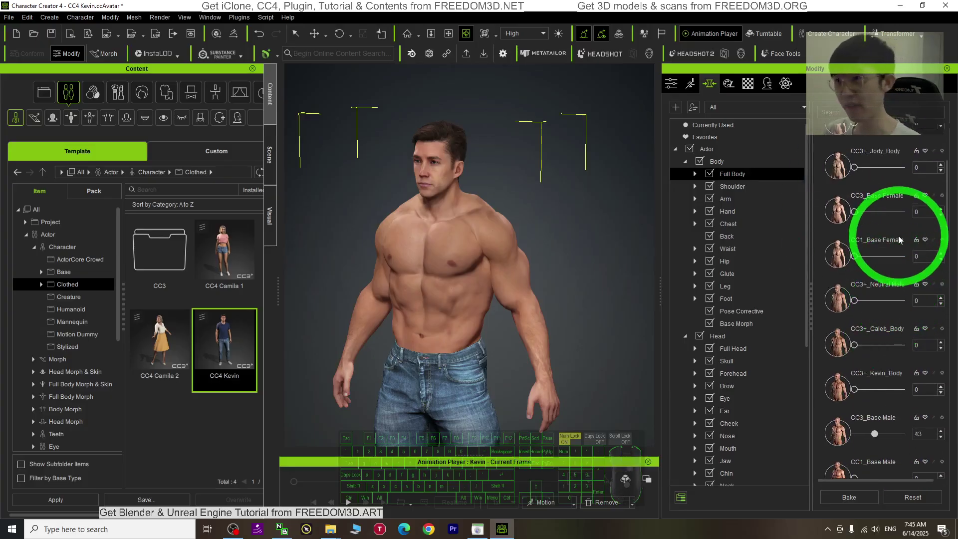
{"action": "left_click", "coordinate": [718, 126]}
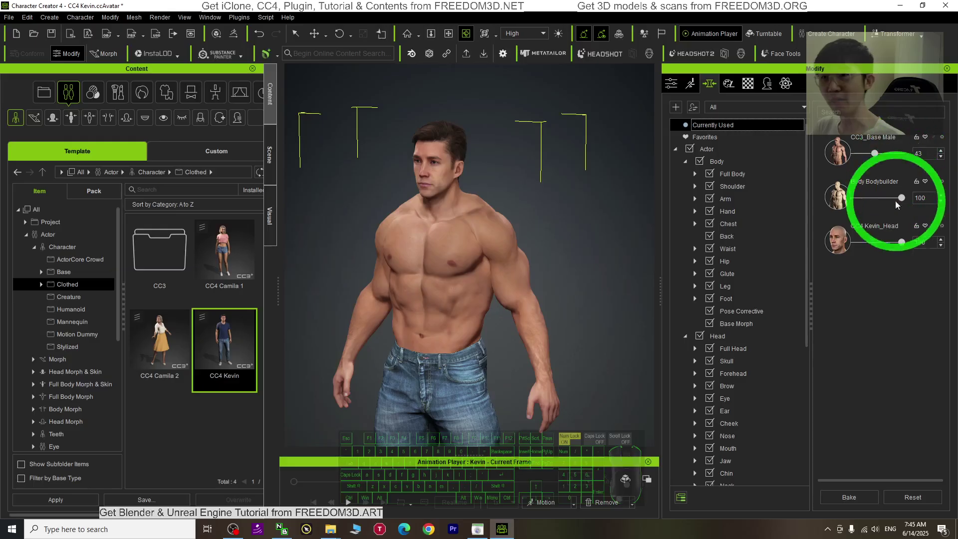
{"action": "left_click_drag", "start_coordinate": [866, 157], "coordinate": [888, 155]}
{"action": "left_click_drag", "start_coordinate": [354, 310], "coordinate": [956, 288]}
{"action": "right_click_drag", "start_coordinate": [955, 288], "coordinate": [501, 326]}
{"action": "left_click", "coordinate": [890, 155]}
{"action": "mouse_move", "coordinate": [893, 155]}
{"action": "left_mouse_down"}
{"action": "mouse_move", "coordinate": [848, 158]}
{"action": "mouse_move", "coordinate": [881, 156]}
{"action": "left_mouse_up"}
{"action": "left_click", "coordinate": [900, 198]}
{"action": "mouse_move", "coordinate": [903, 198]}
{"action": "left_mouse_down"}
{"action": "mouse_move", "coordinate": [857, 202]}
{"action": "mouse_move", "coordinate": [885, 201]}
{"action": "left_mouse_up"}
Step: Compare the character's muscular build with the reference image in ACDSee and examine the torso from several angles
{"action": "left_click_drag", "start_coordinate": [411, 313], "coordinate": [499, 449]}
{"action": "left_click", "coordinate": [478, 528]}
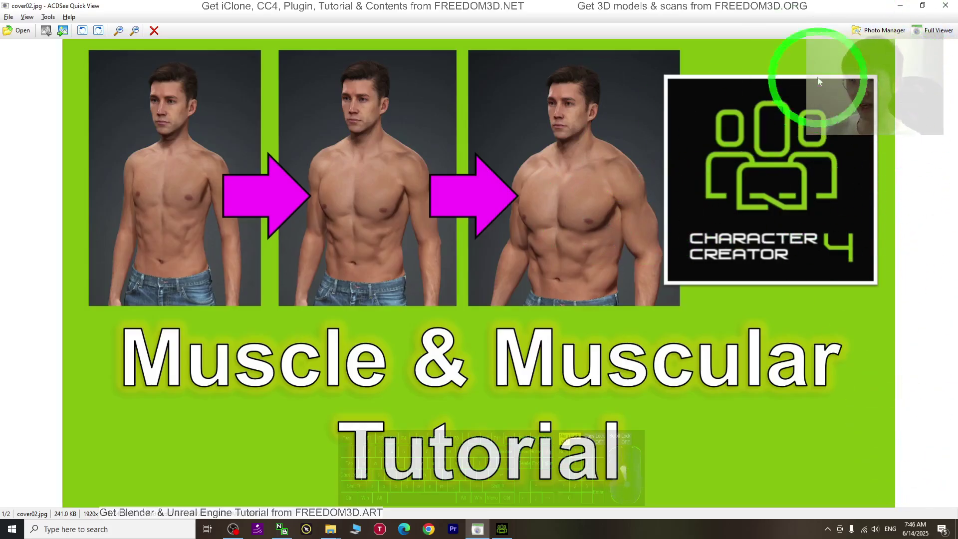
{"action": "left_click", "coordinate": [503, 537]}
{"action": "left_click_drag", "start_coordinate": [397, 357], "coordinate": [336, 327]}
{"action": "scroll", "coordinate": [460, 285], "scroll_direction": "up", "scroll_amount": 1}
{"action": "left_click_drag", "start_coordinate": [460, 285], "coordinate": [516, 537]}
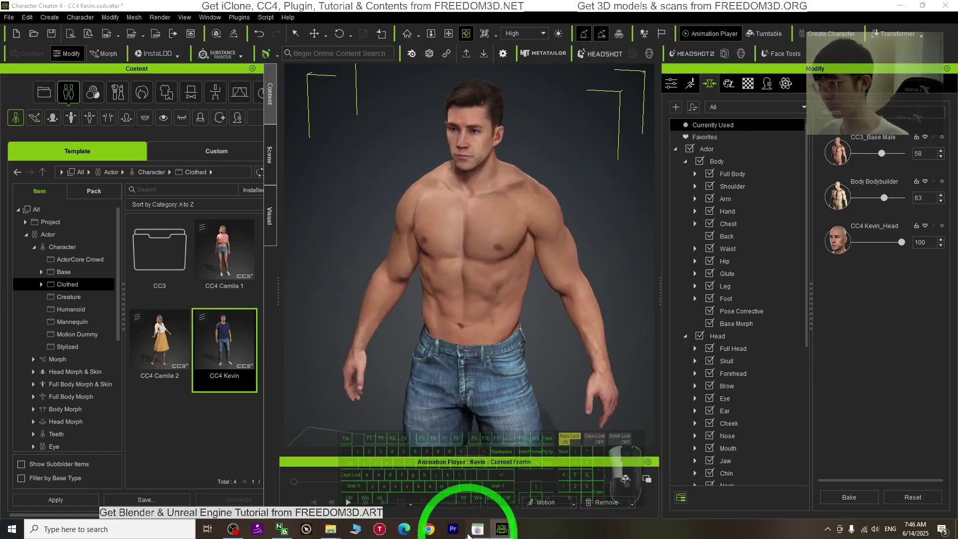
{"action": "left_click", "coordinate": [469, 533]}
{"action": "left_click", "coordinate": [469, 533]}
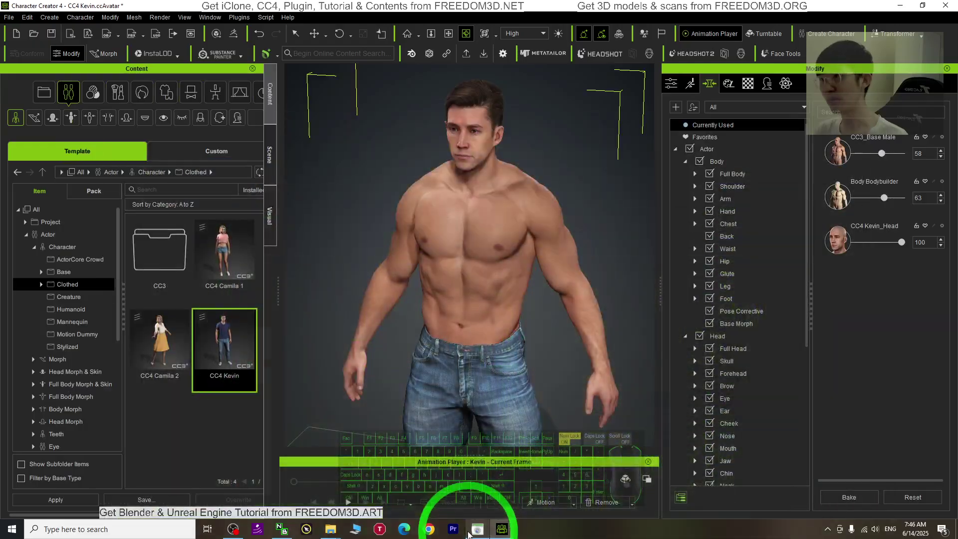
{"action": "left_click_drag", "start_coordinate": [448, 342], "coordinate": [401, 314]}
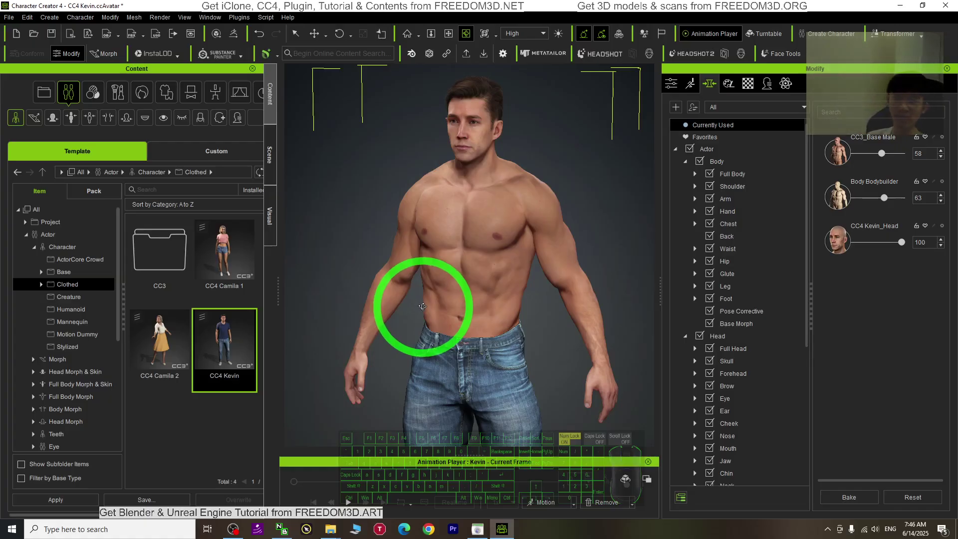
{"action": "left_click_drag", "start_coordinate": [451, 335], "coordinate": [367, 283]}
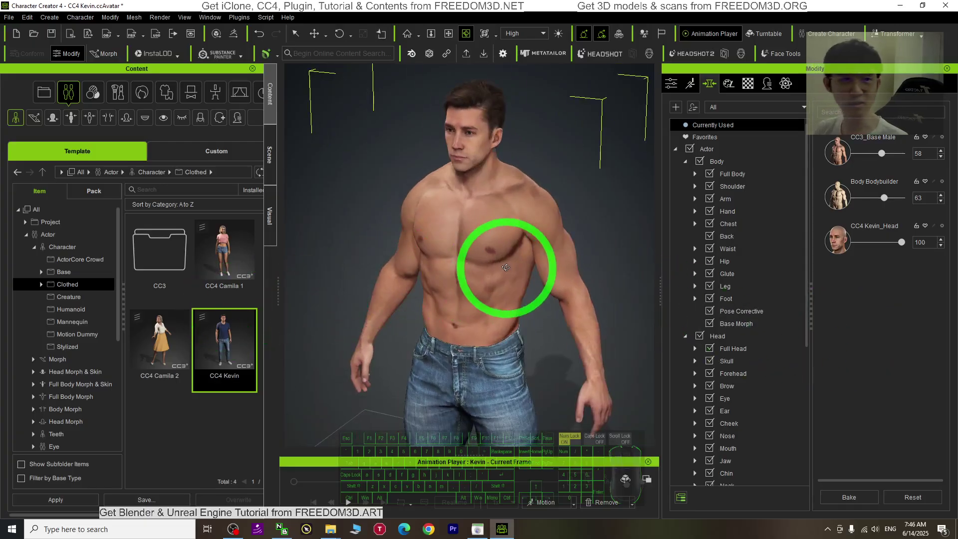
Step: Turn on the auxiliary light to illuminate the character's muscles
{"action": "left_click_drag", "start_coordinate": [491, 279], "coordinate": [441, 56]}
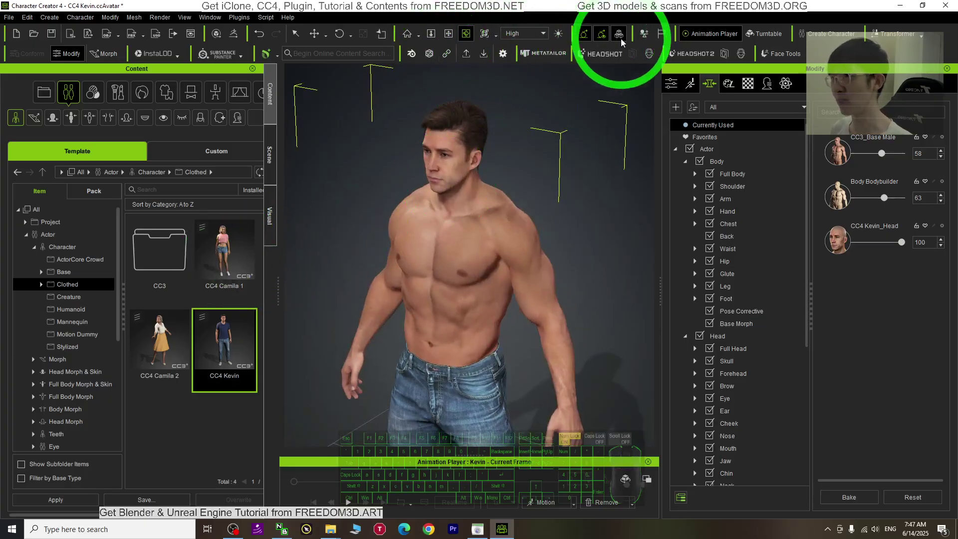
{"action": "left_click", "coordinate": [556, 35]}
{"action": "left_click_drag", "start_coordinate": [474, 289], "coordinate": [599, 283]}
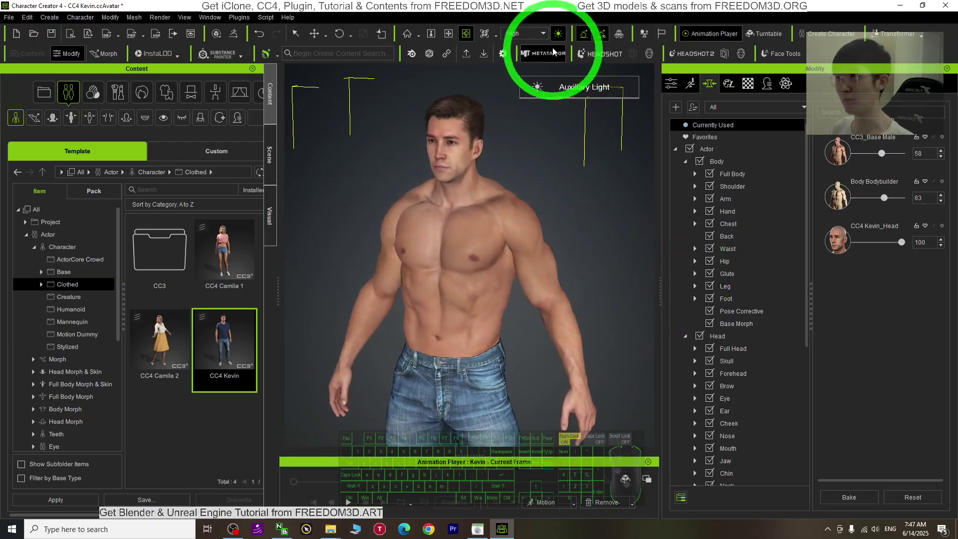